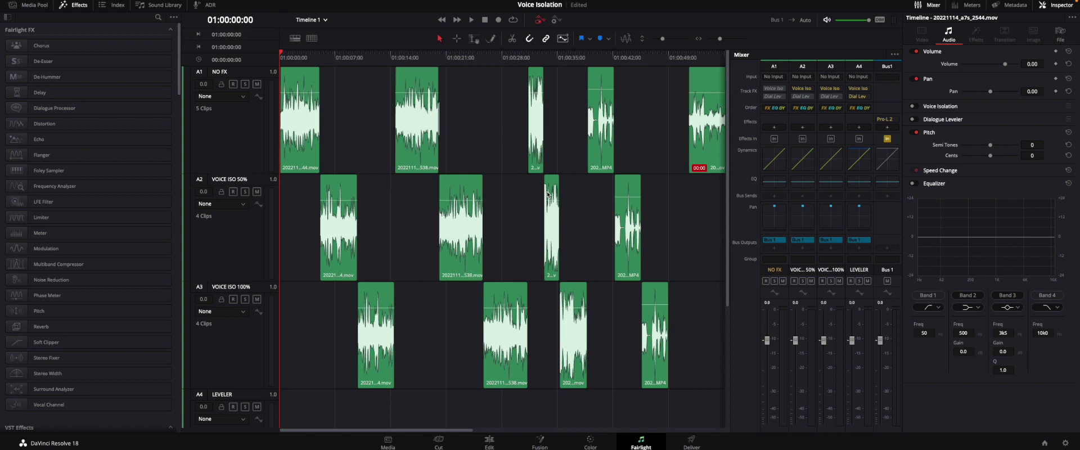
# Start playback of the Resolve Voice Isolation timeline, then bring Final Cut Pro to the front.
pyautogui.press('space')
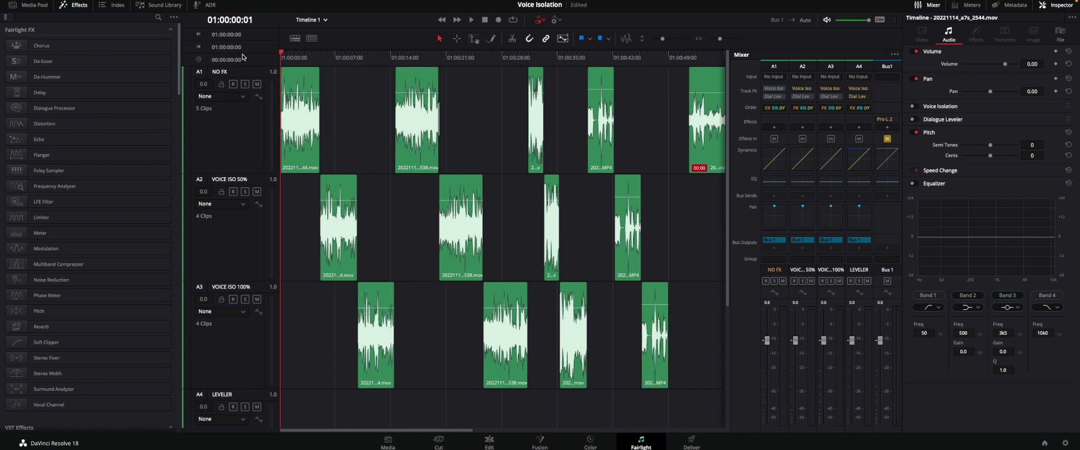
pyautogui.press('super+Tab')
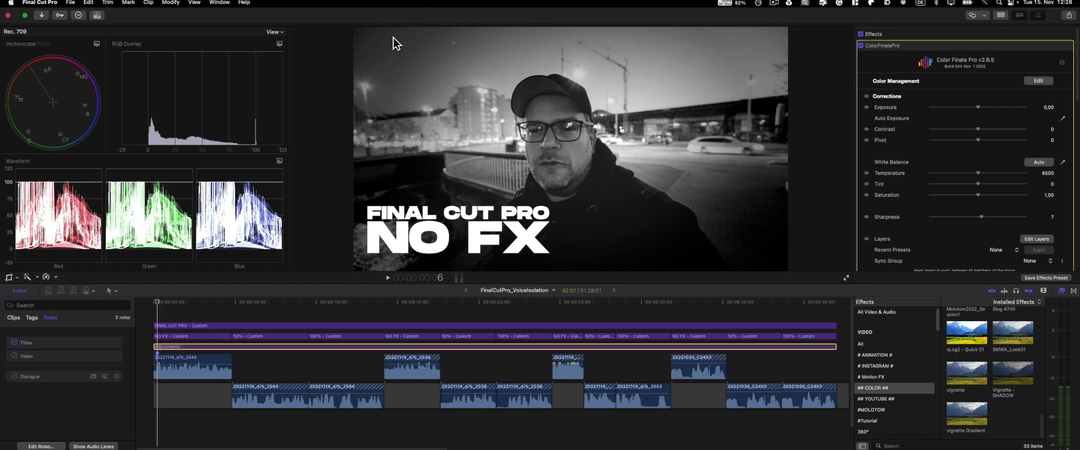
# Scrub through the FinalCutPro_VoiceIsolation comparison clips, then play the timeline from the start.
pyautogui.moveTo(157, 302); pyautogui.dragTo(771, 367)
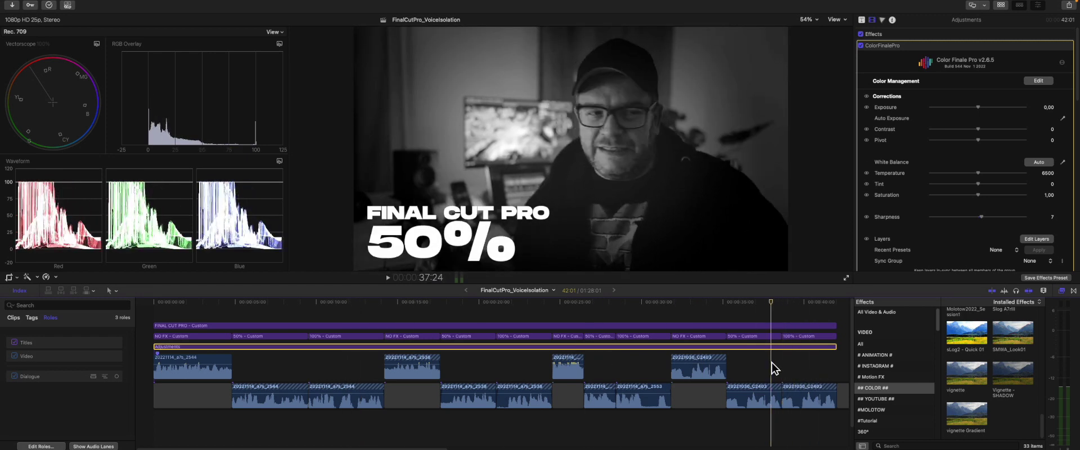
pyautogui.click(749, 308)
pyautogui.moveTo(747, 310); pyautogui.dragTo(725, 306)
pyautogui.click(159, 302)
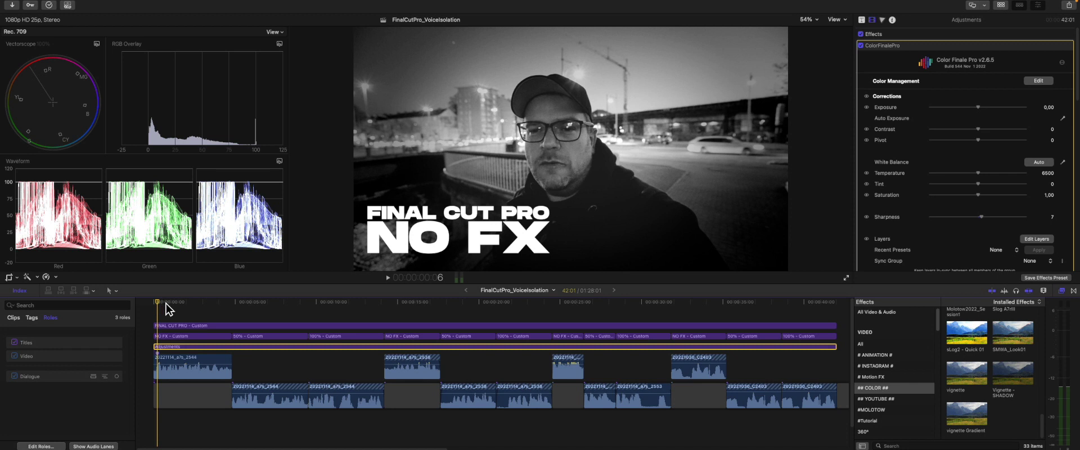
pyautogui.press('space')
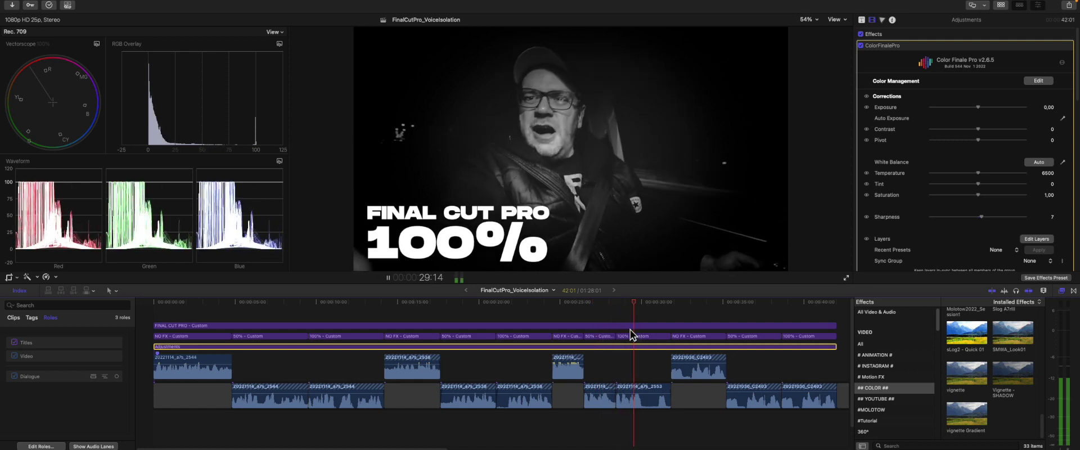
# Follow playback through the 50% and 100% sections, stop, and select the first 20221114_a7s_2544 clip.
pyautogui.hscroll(2, 633, 335)
pyautogui.hscroll(2, 633, 335)
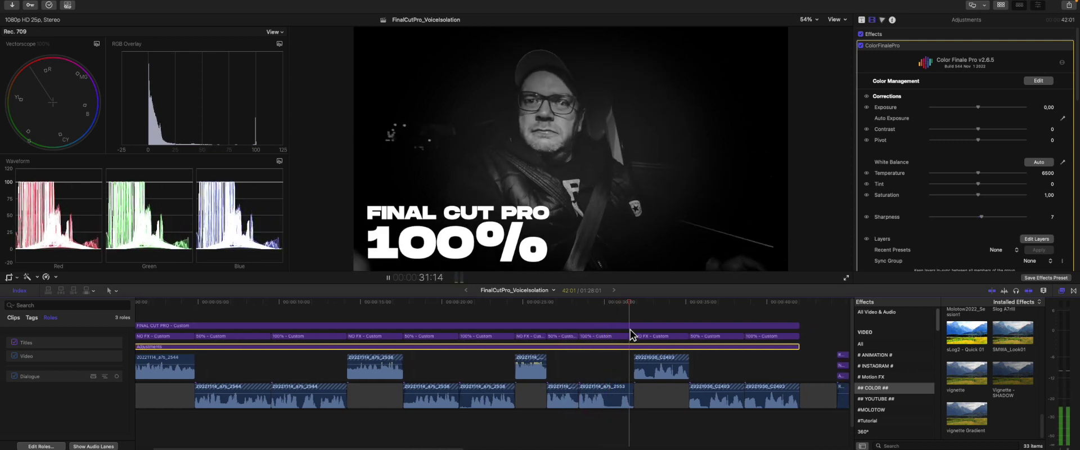
pyautogui.hscroll(8, 630, 330)
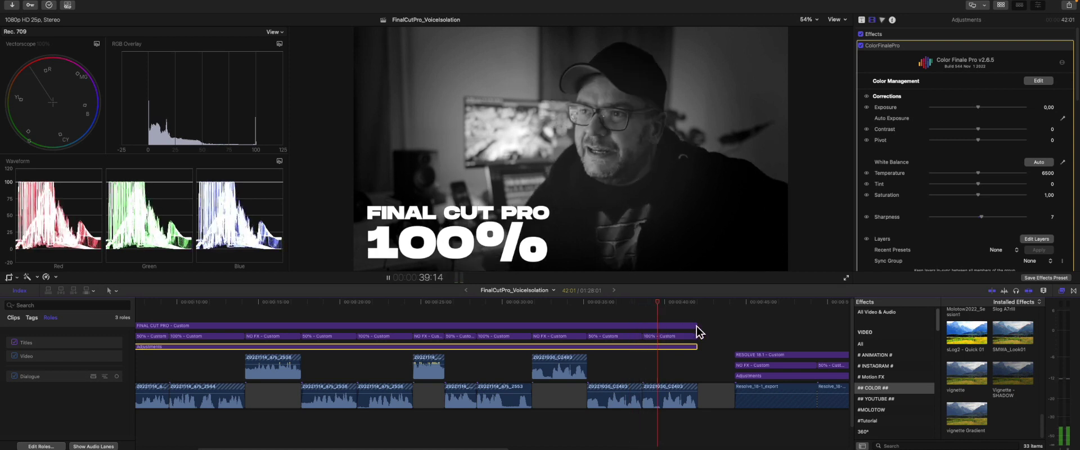
pyautogui.press('space')
pyautogui.hscroll(-5, 495, 320)
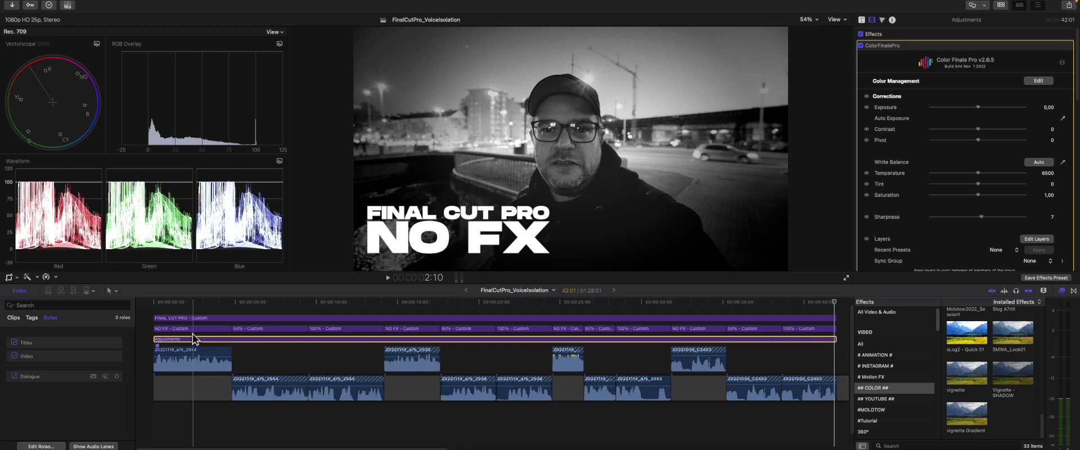
pyautogui.click(267, 385)
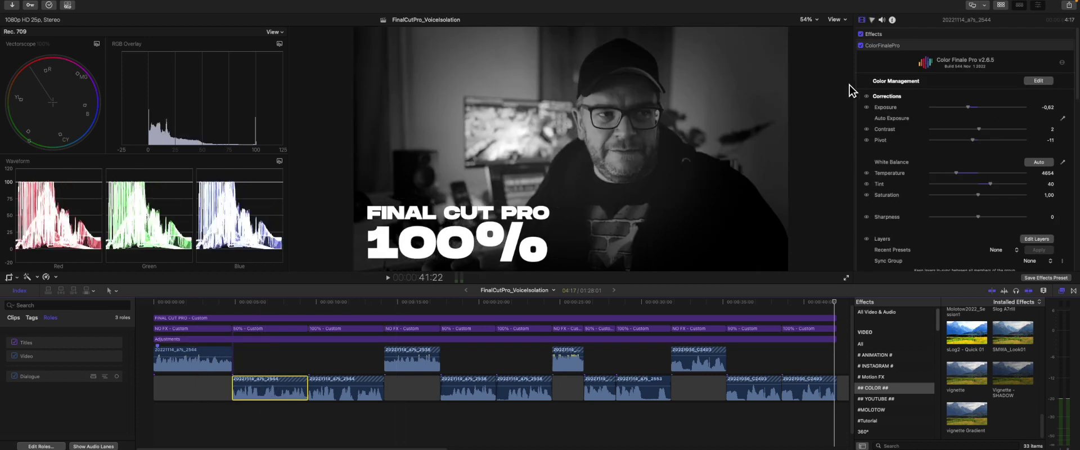
# Check the clip's Voice Isolation Amount of 50% in the Audio inspector, then select the next clip.
pyautogui.click(881, 19)
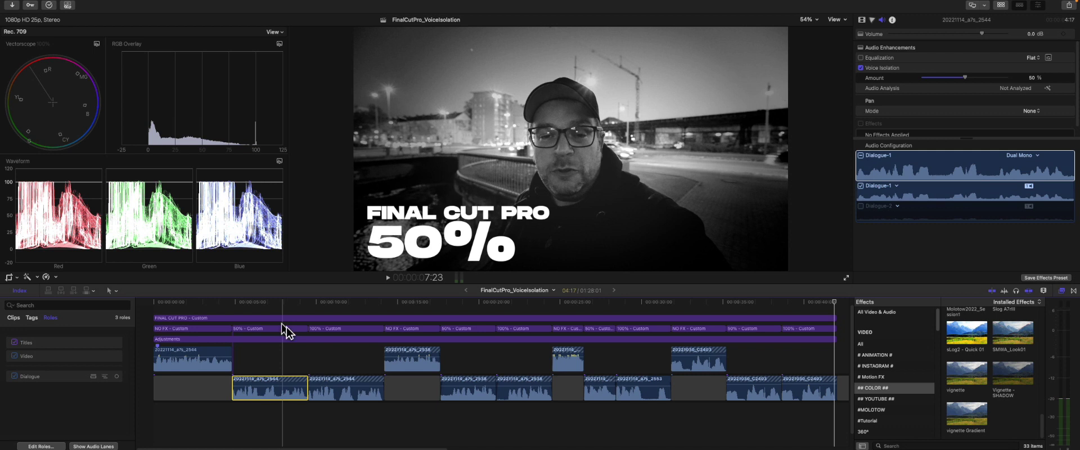
pyautogui.click(329, 386)
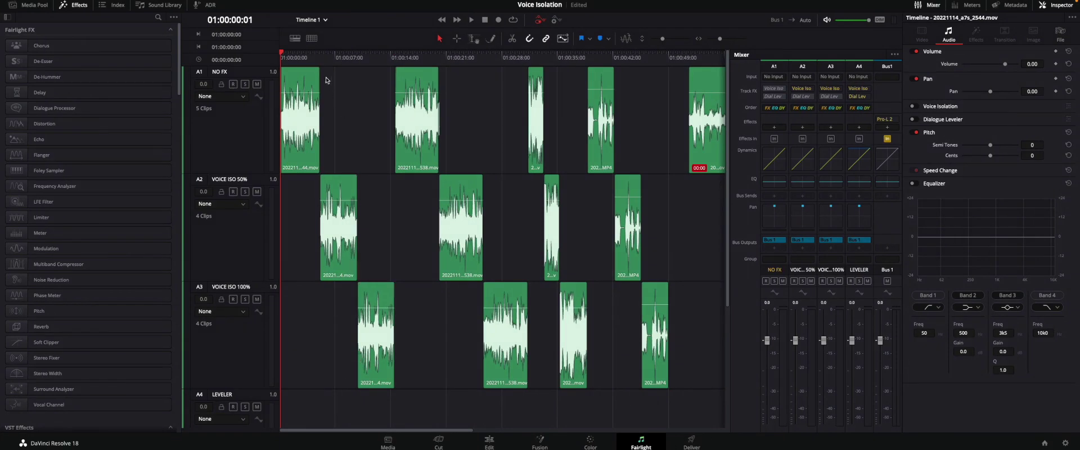
pyautogui.click(489, 443)
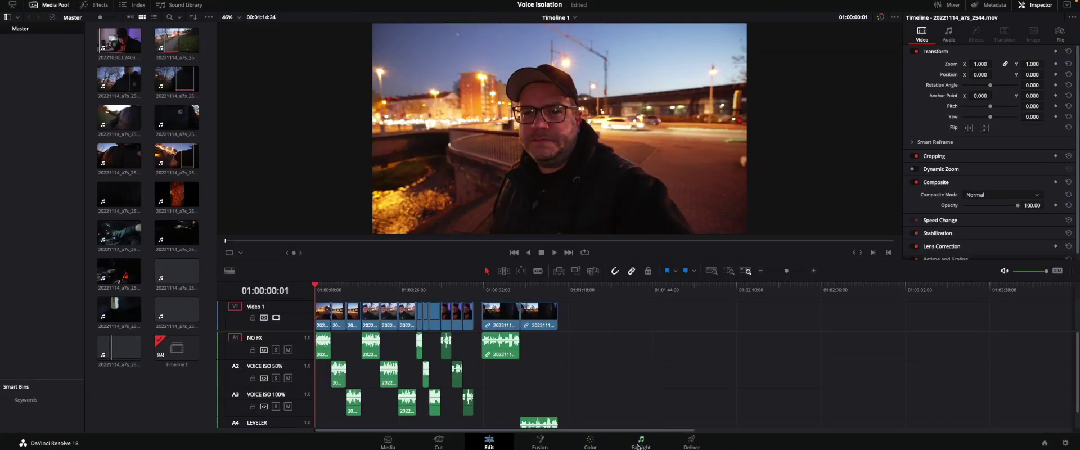
pyautogui.click(645, 444)
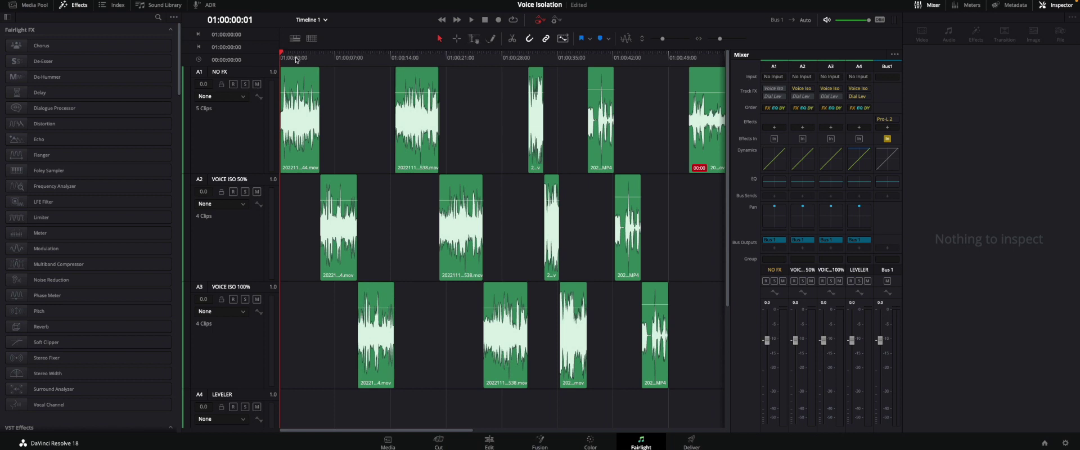
# Select the NO FX track and turn on Track Effects in the mixer's options menu.
pyautogui.click(298, 135)
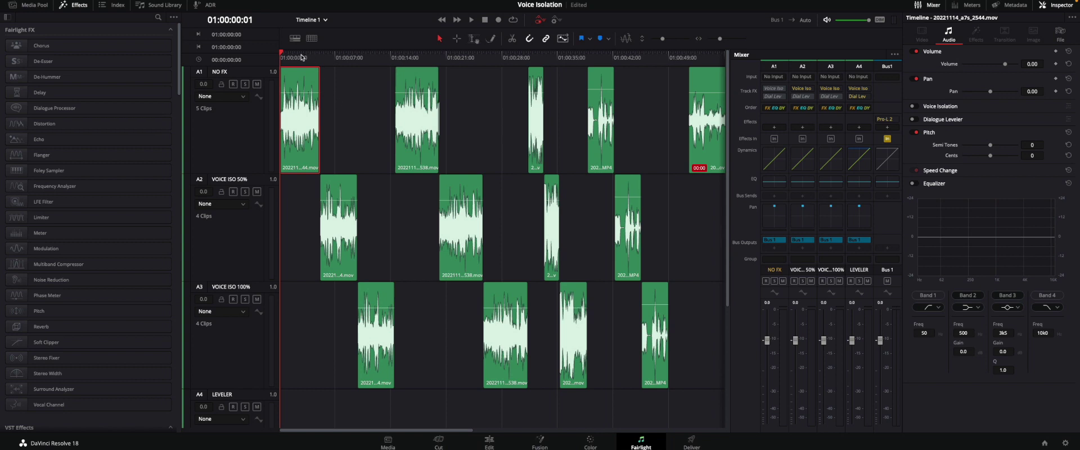
pyautogui.click(894, 55)
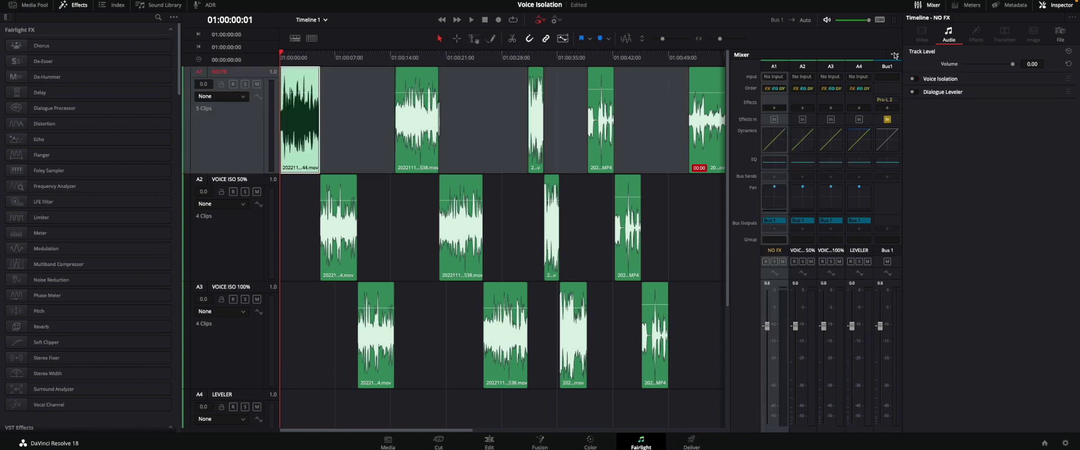
pyautogui.click(894, 54)
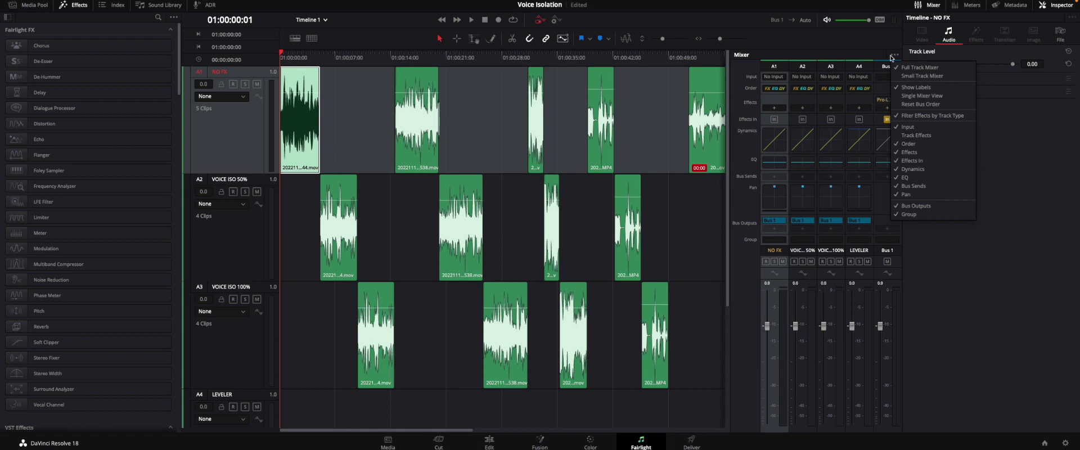
pyautogui.click(903, 138)
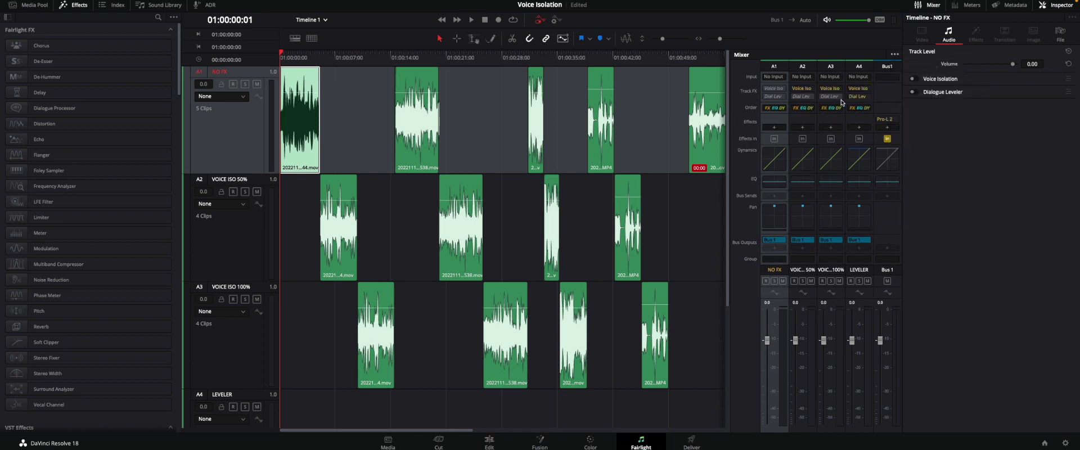
pyautogui.click(589, 207)
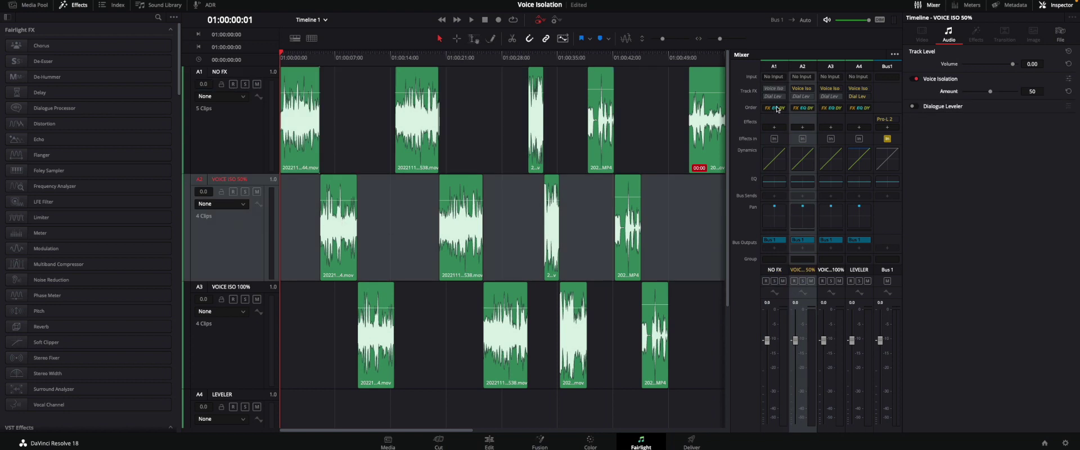
pyautogui.moveTo(809, 91)
pyautogui.click(810, 91)
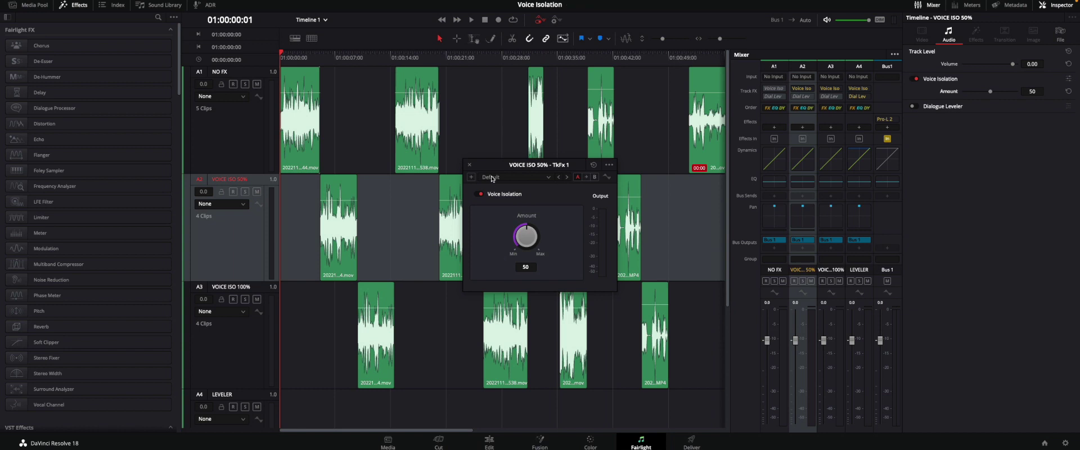
pyautogui.click(470, 165)
pyautogui.click(213, 344)
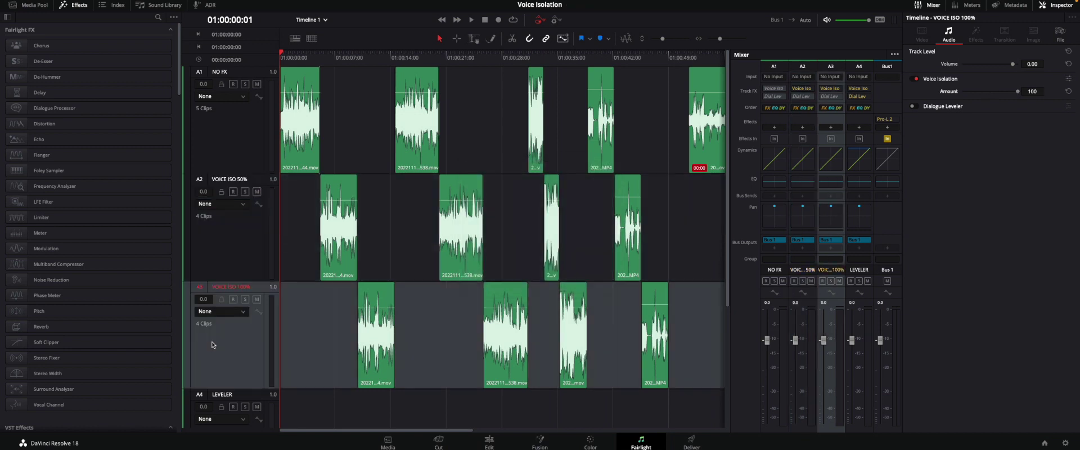
pyautogui.click(375, 63)
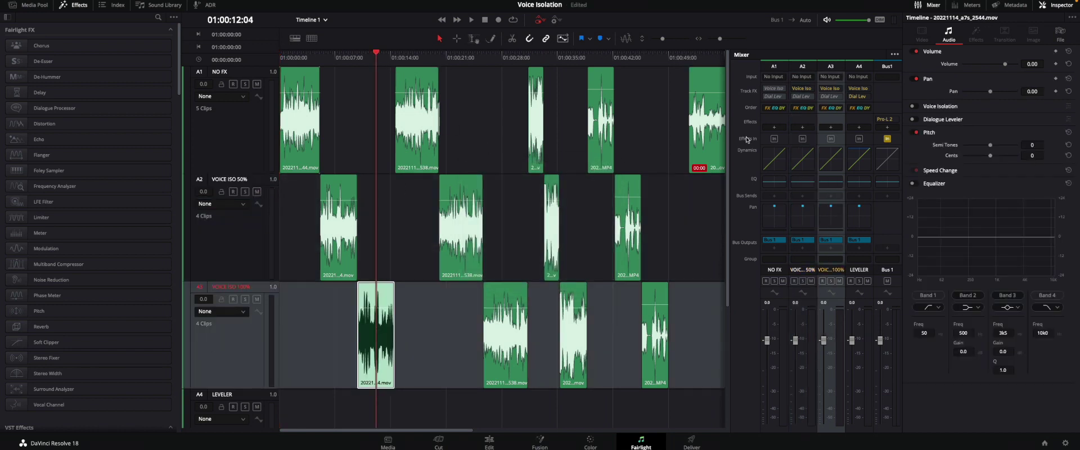
pyautogui.click(830, 88)
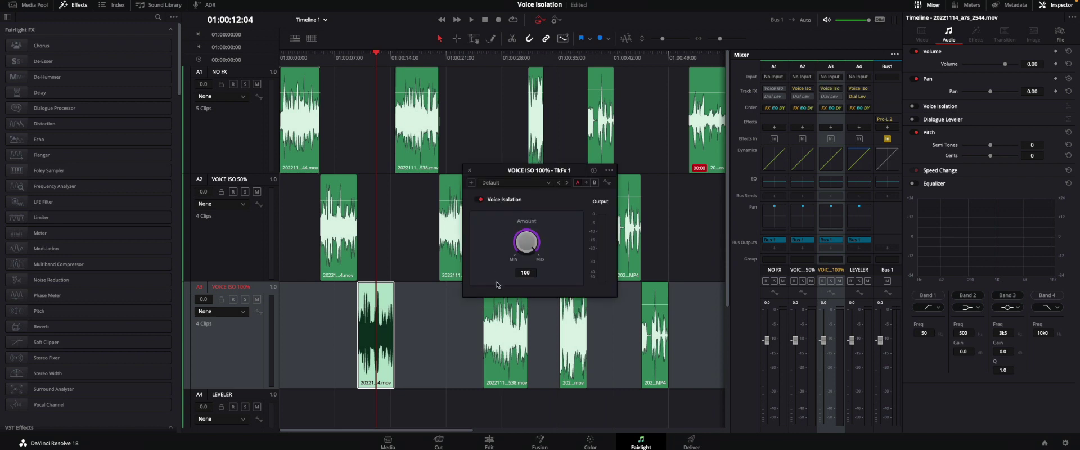
pyautogui.click(469, 171)
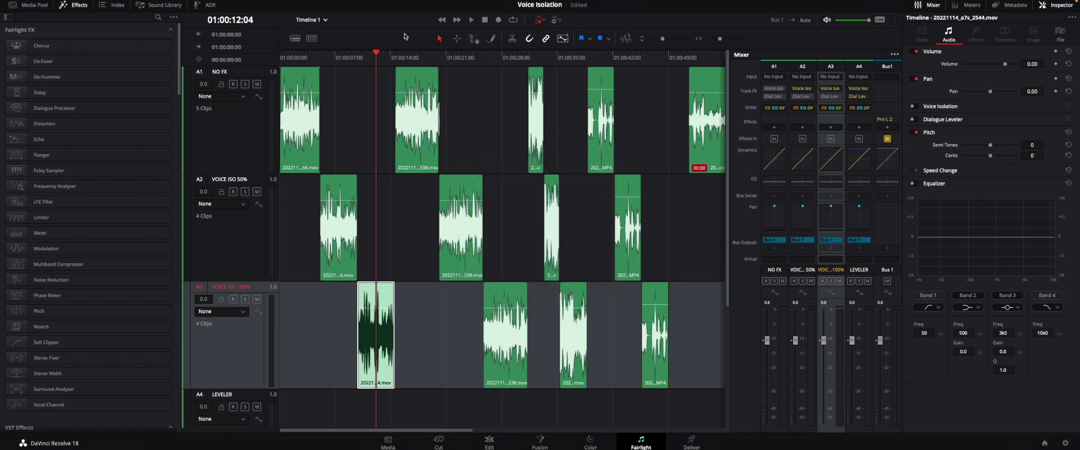
pyautogui.moveTo(306, 56); pyautogui.dragTo(263, 56)
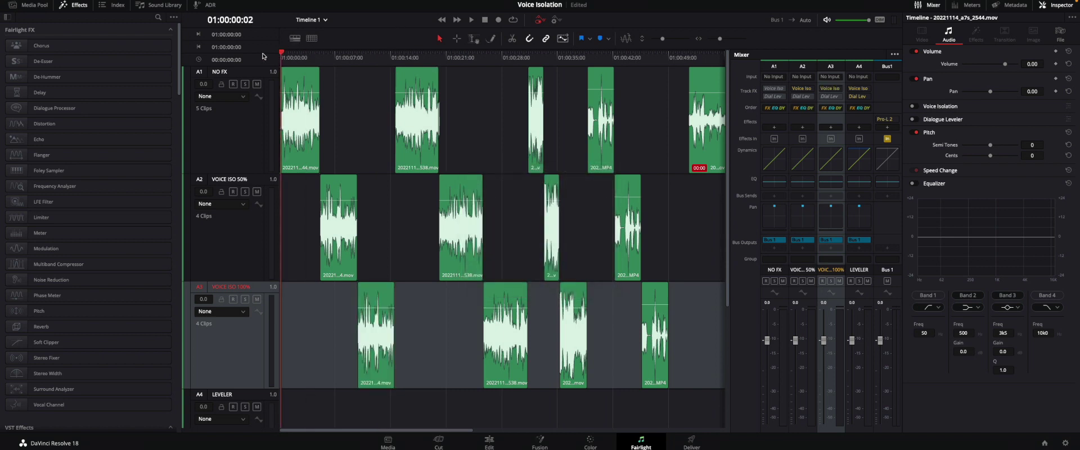
# Play the Fairlight timeline from the beginning to hear the NO FX, 50% and 100% clips.
pyautogui.press('space')
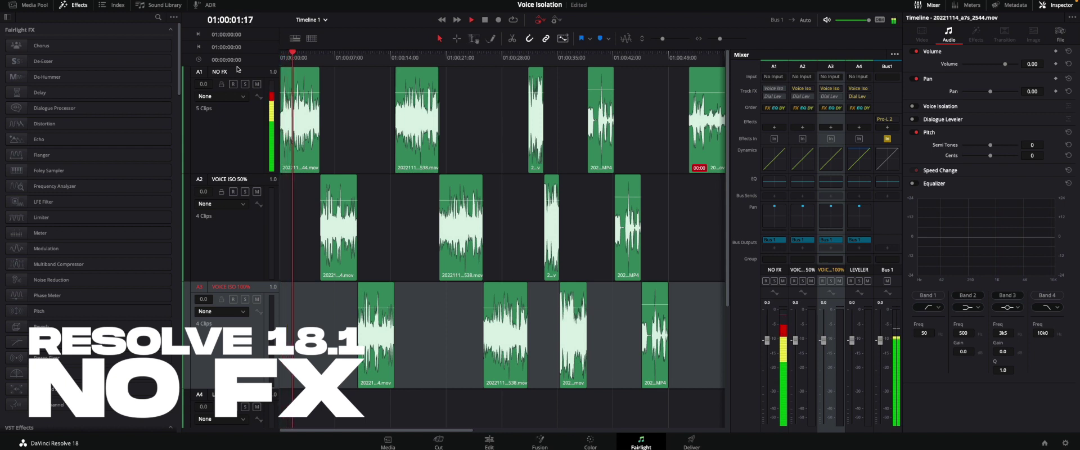